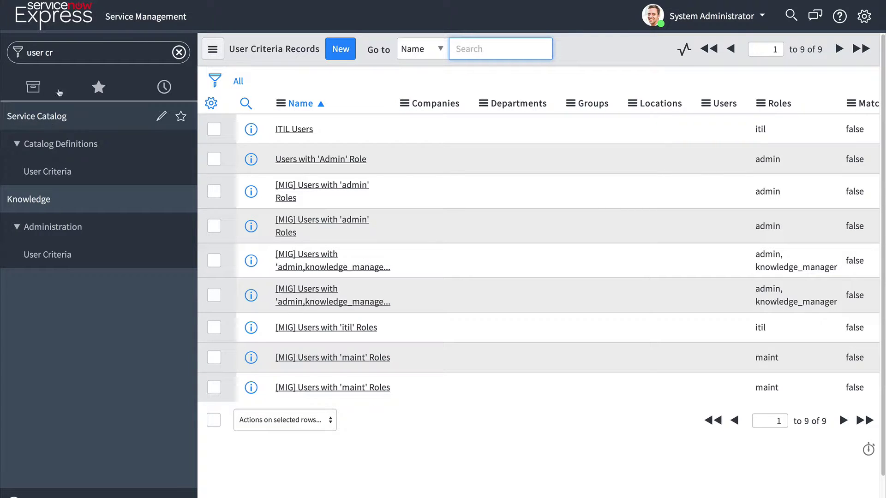
Open the Sales Laptop catalog item and confirm its Available For list has no records.
left_click(70, 53)
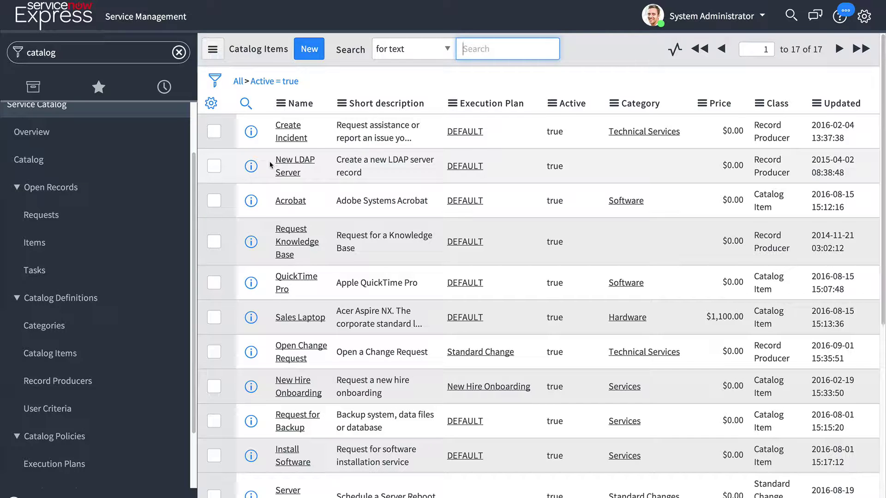
left_click(251, 318)
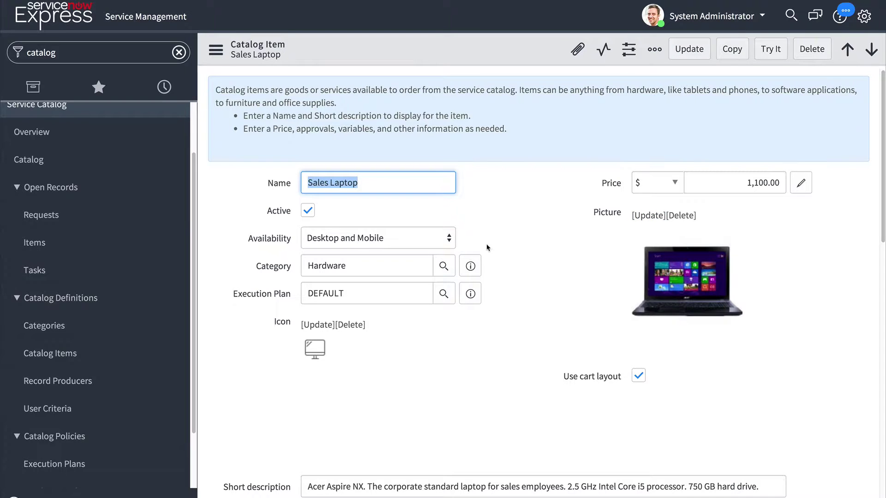
scroll(487, 245, "down", 3)
scroll(486, 243, "down", 7)
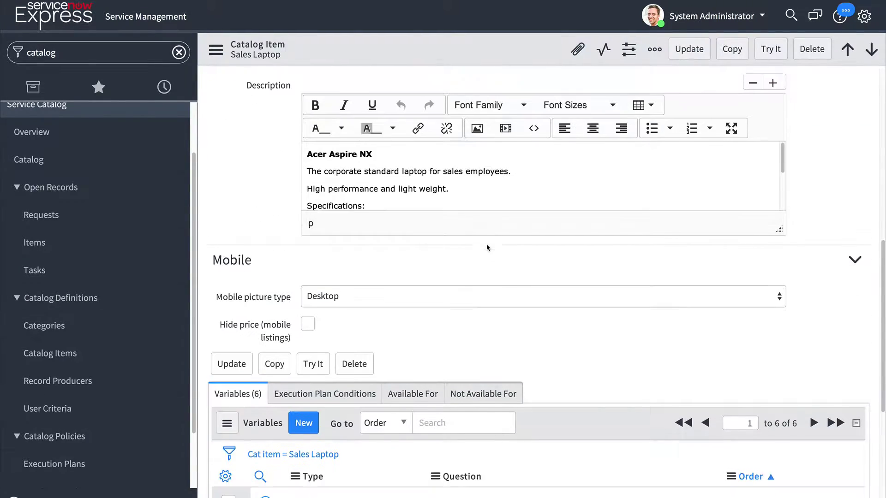
left_click(421, 382)
left_click(474, 382)
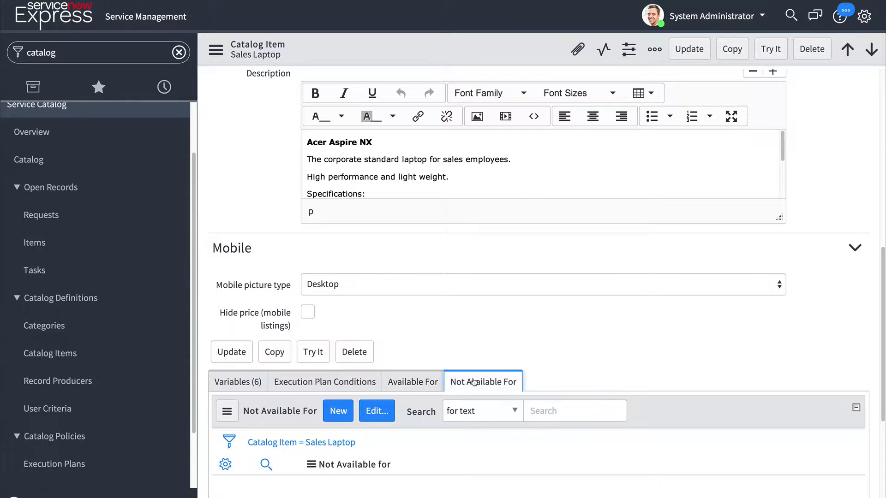
left_click(418, 383)
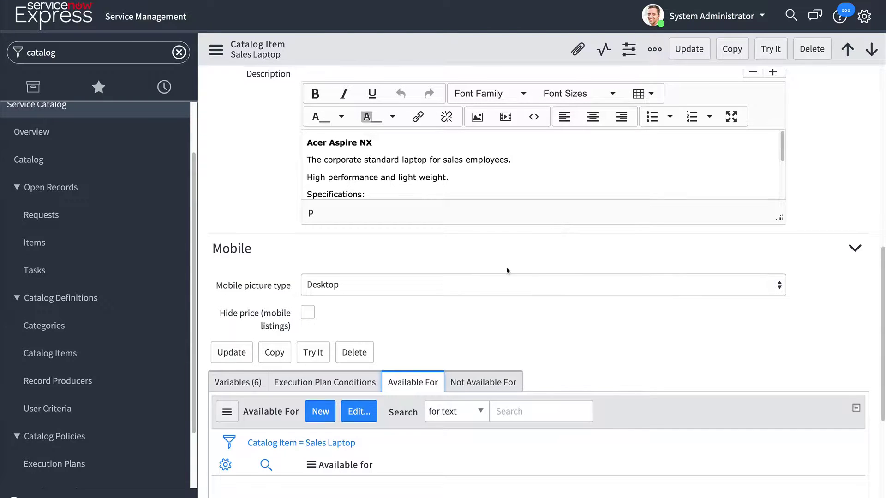
scroll(505, 267, "up", 10)
scroll(602, 240, "down", 10)
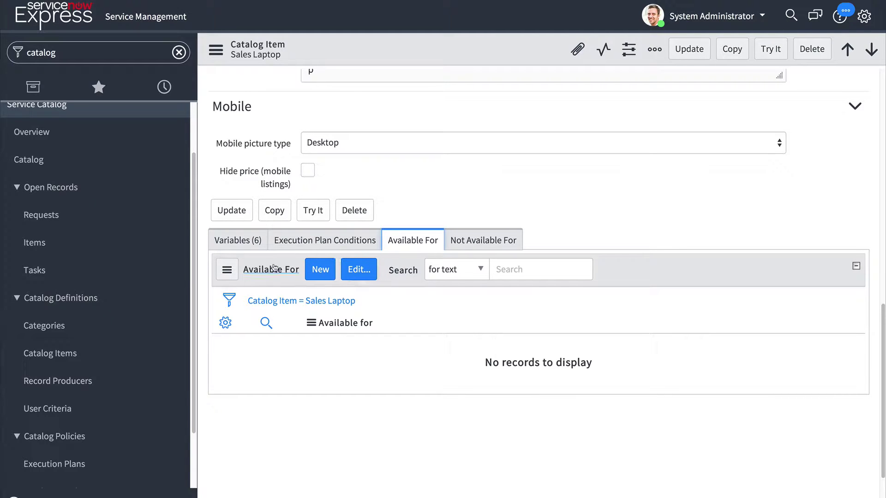
Create a new Available For criteria named 'San Diego Technician' with location San Diego.
left_click(320, 271)
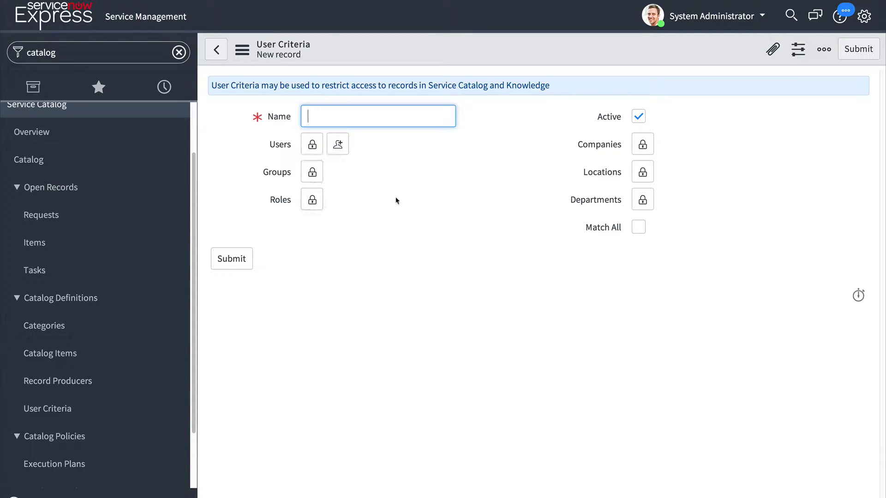
type("San Diego Technician")
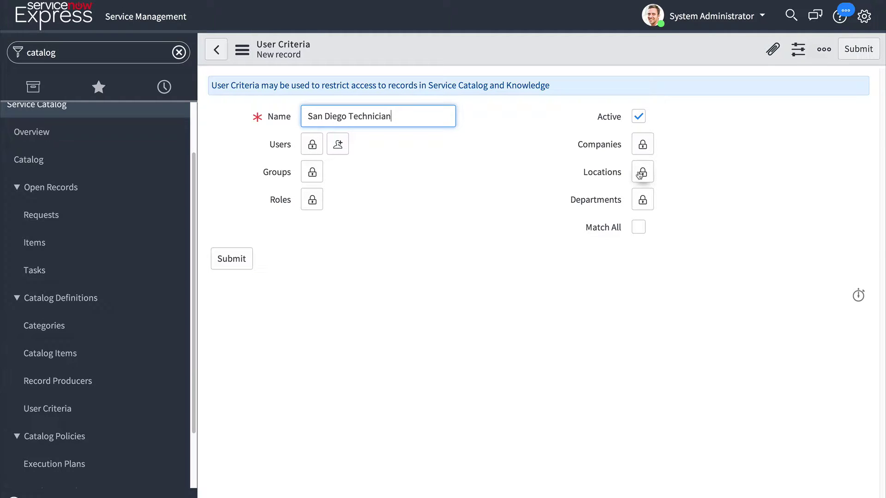
left_click(639, 174)
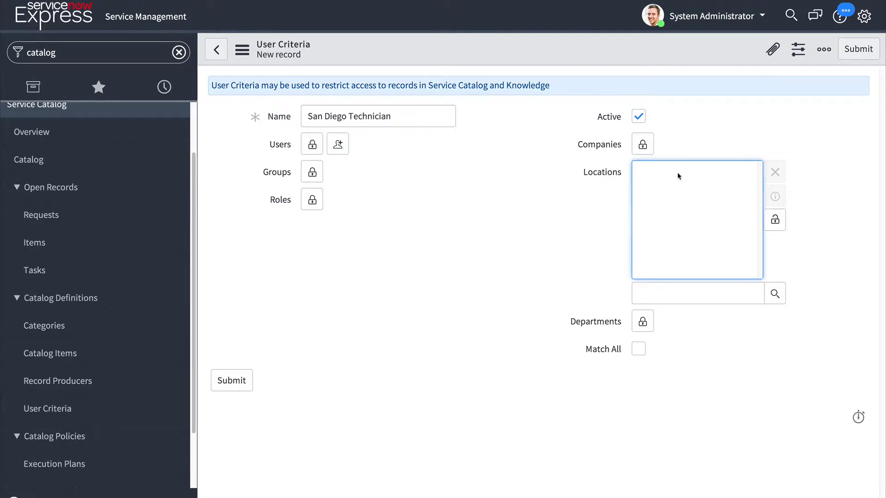
left_click(674, 296)
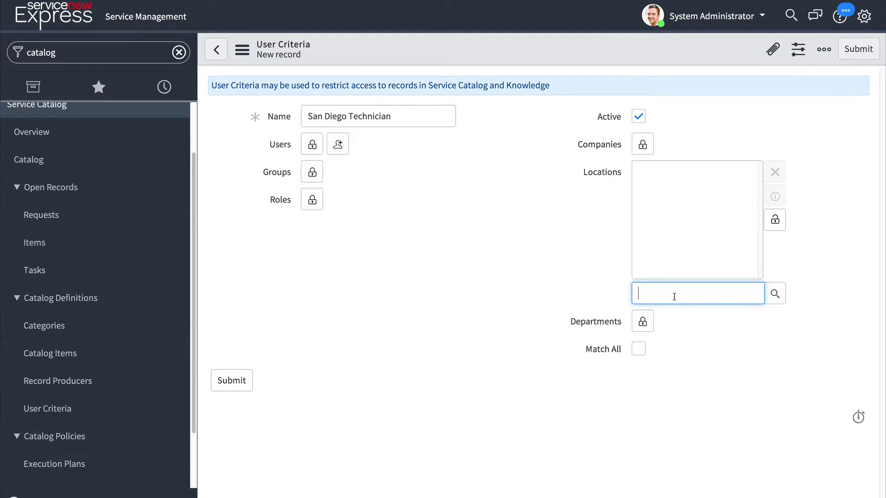
type("san diego")
left_click(674, 311)
left_click(777, 228)
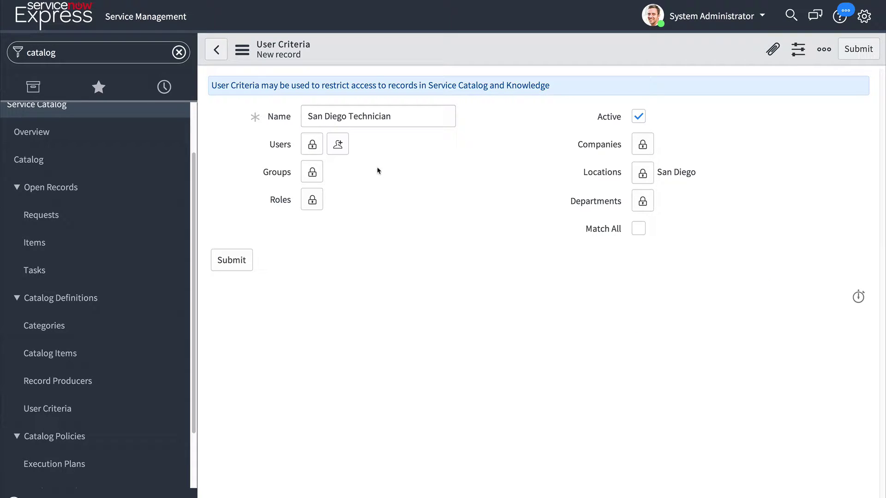
Add the IT - Information Technology group, enable Match All, and submit the criteria.
left_click(318, 179)
type("it")
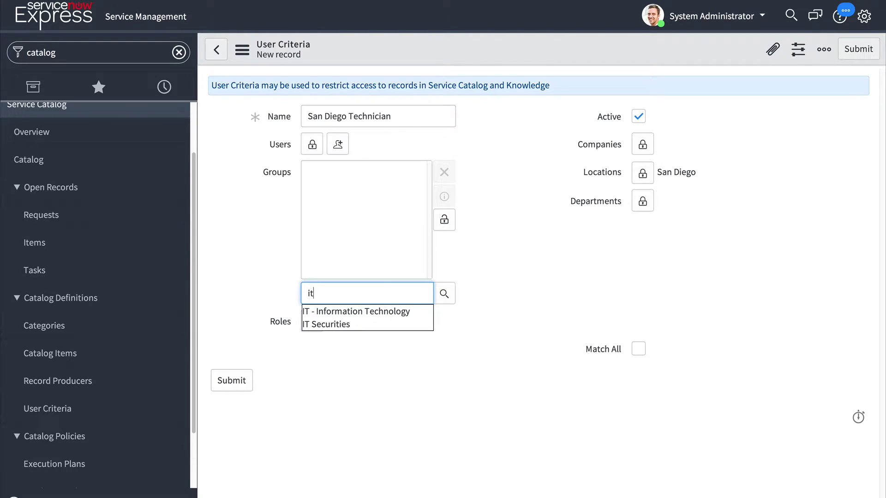
key("BackSpace")
left_click(340, 310)
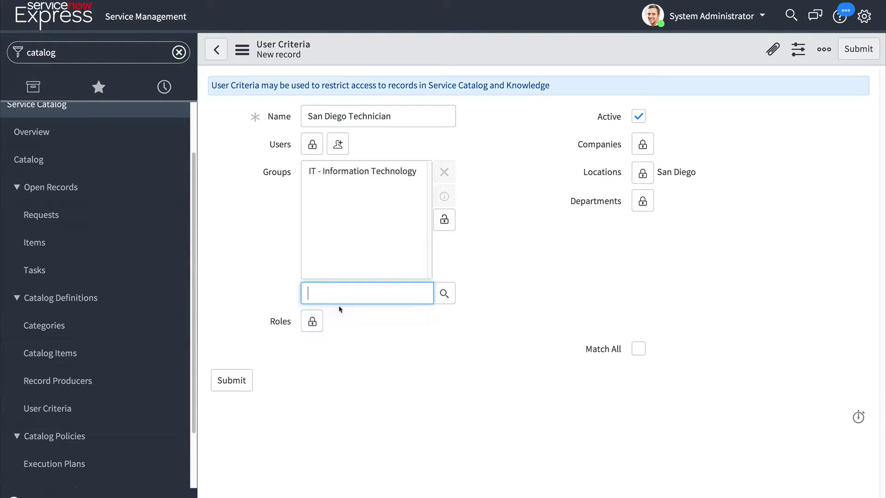
left_click(444, 220)
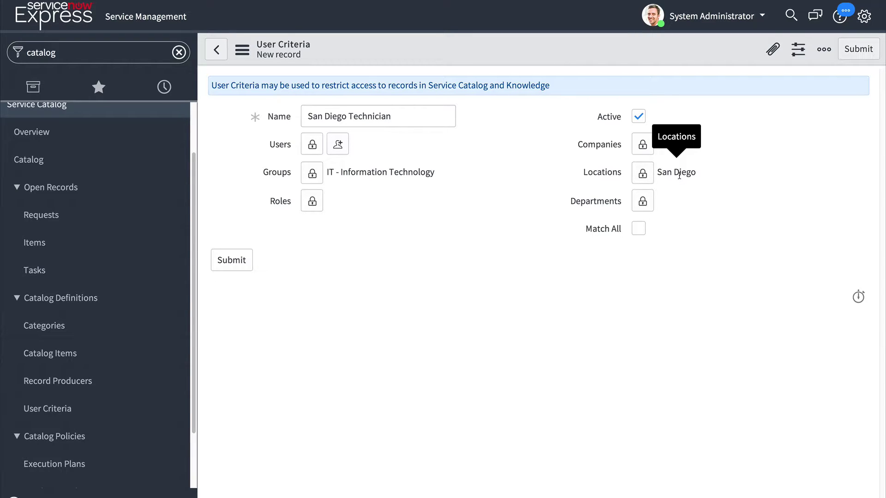
left_click(638, 228)
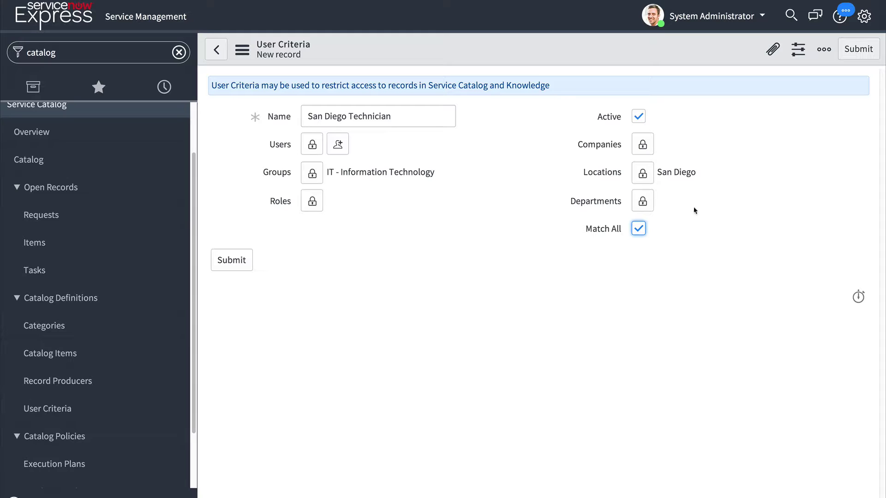
left_click(223, 266)
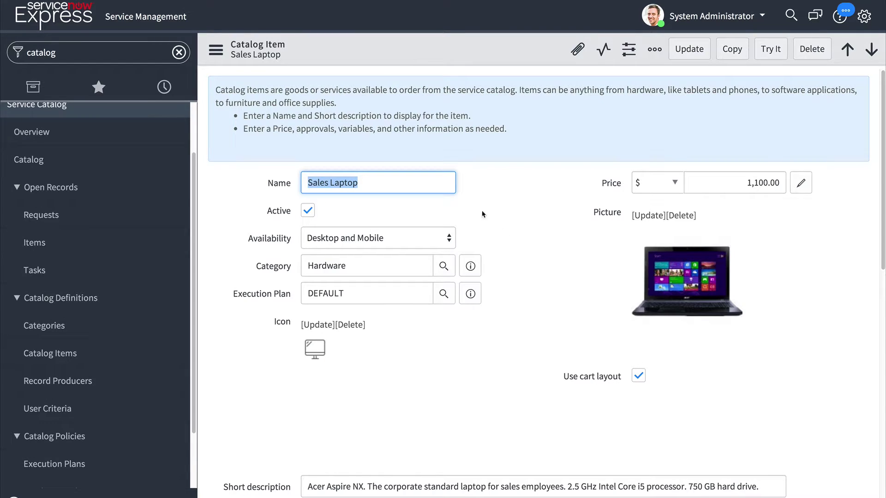
scroll(591, 250, "down", 9)
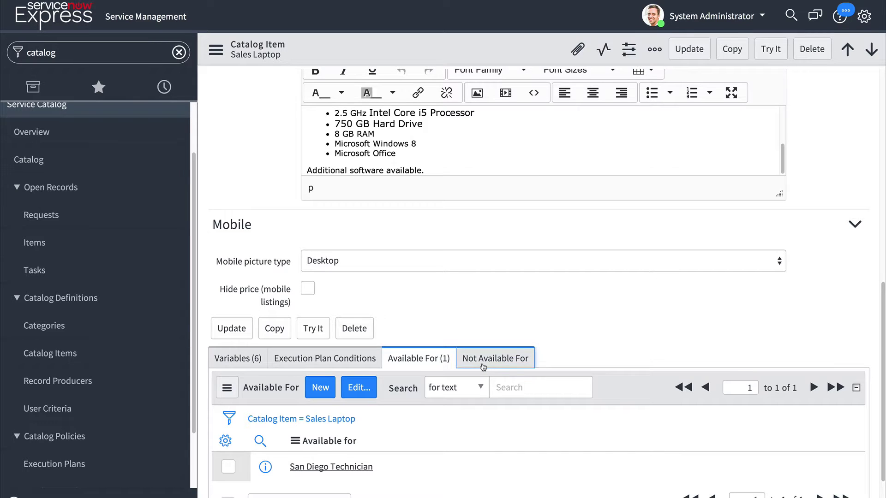
left_click(483, 365)
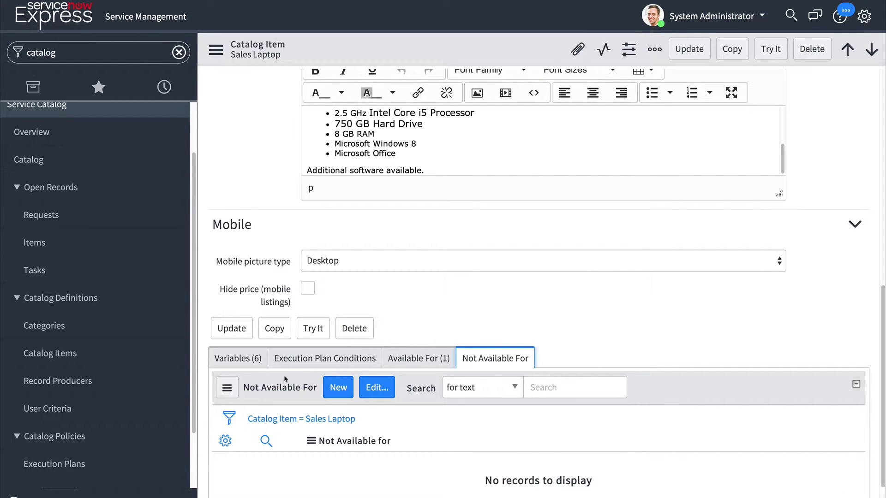
left_click(419, 361)
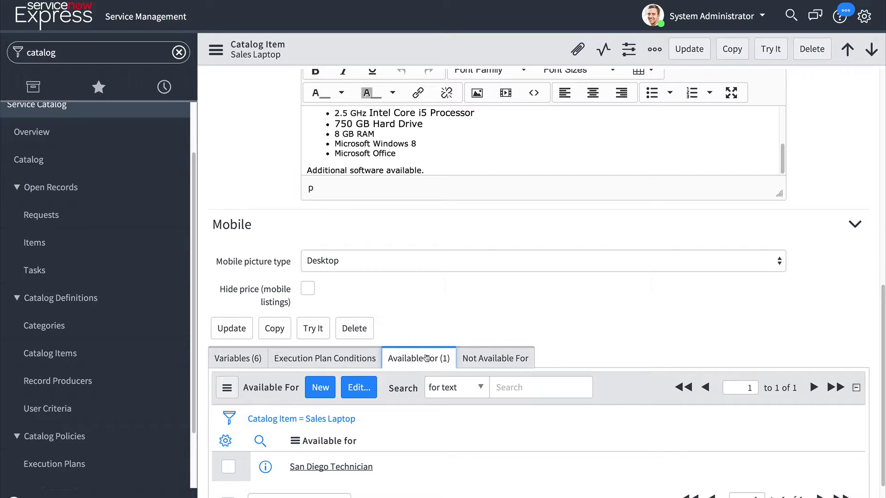
Open the Technical Services record from the service catalog categories list.
key("BackSpace")
key("BackSpace")
key("BackSpace")
key("BackSpace")
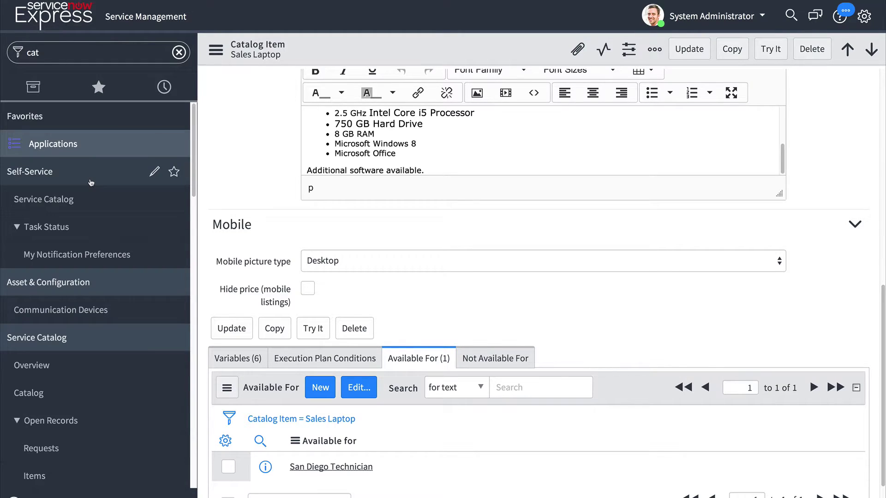
type("egori")
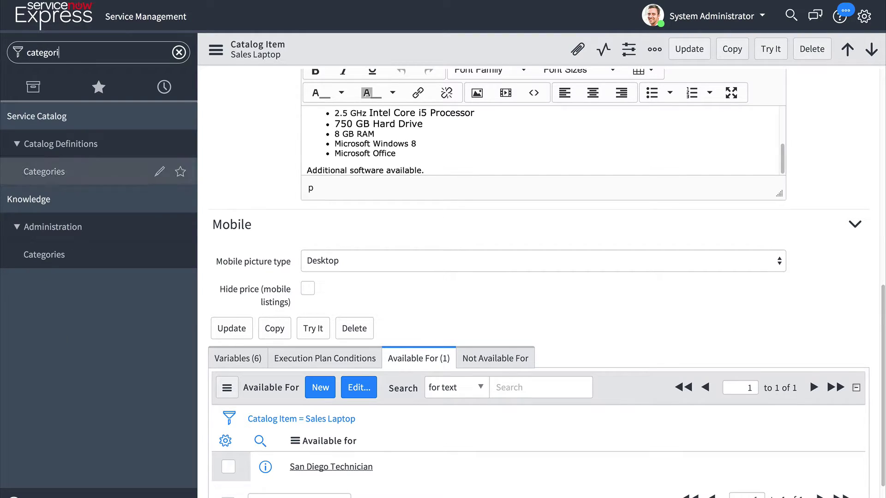
left_click(55, 179)
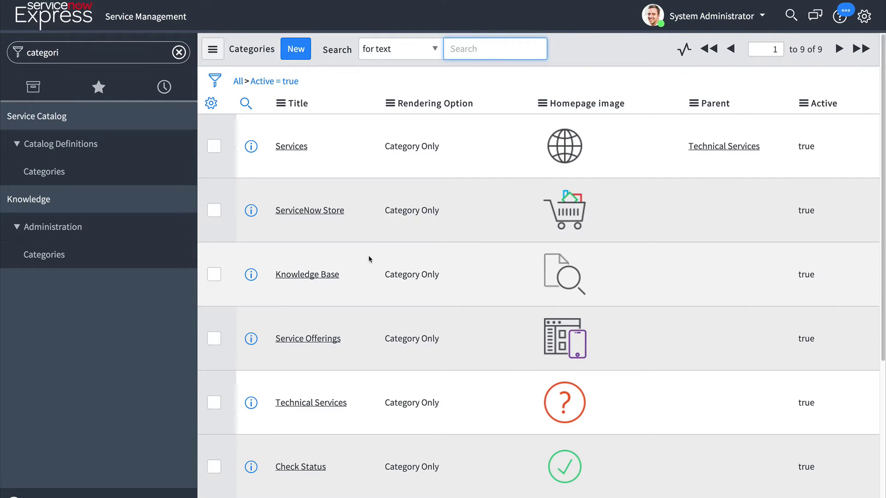
scroll(325, 223, "down", 4)
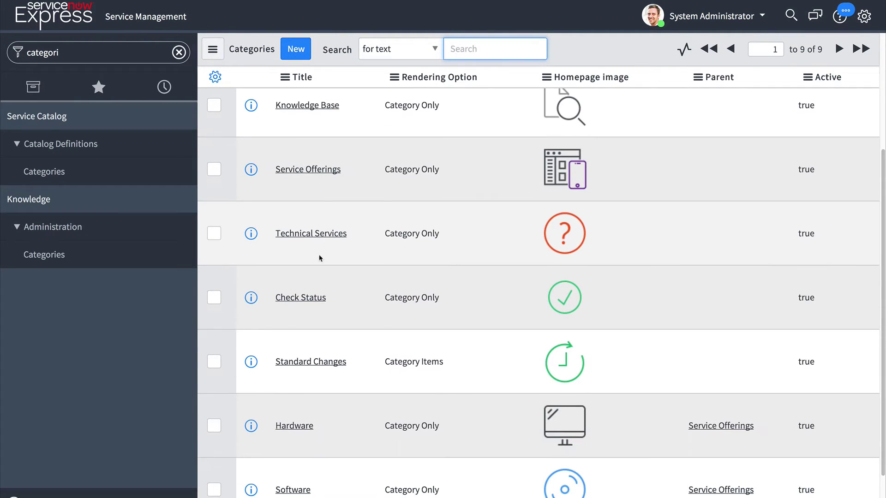
left_click(252, 236)
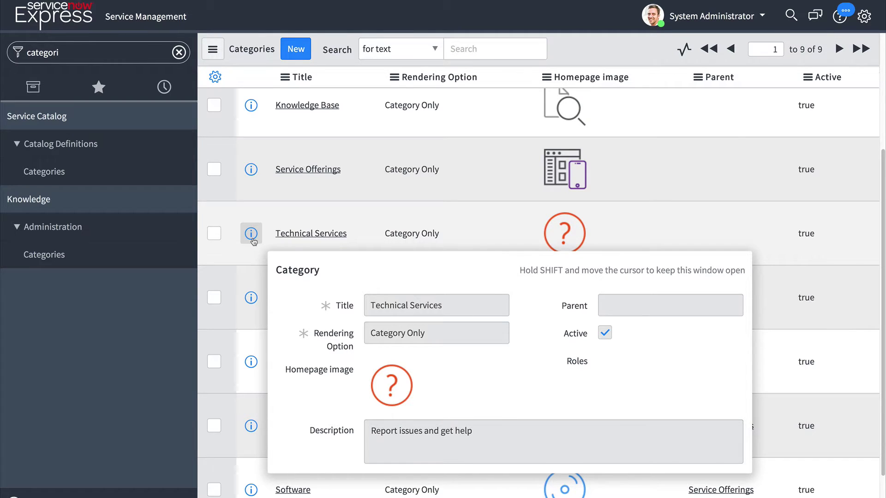
left_click(252, 236)
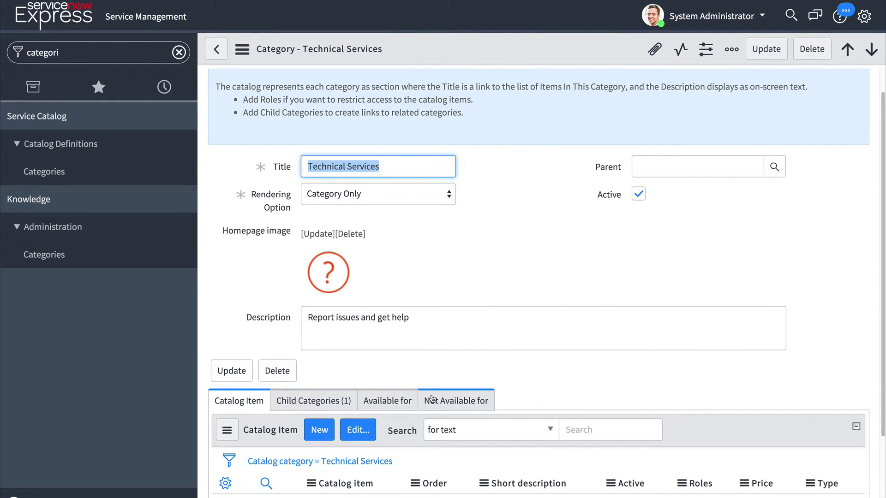
Add San Diego Technician to the category's Available For list and save.
left_click(396, 400)
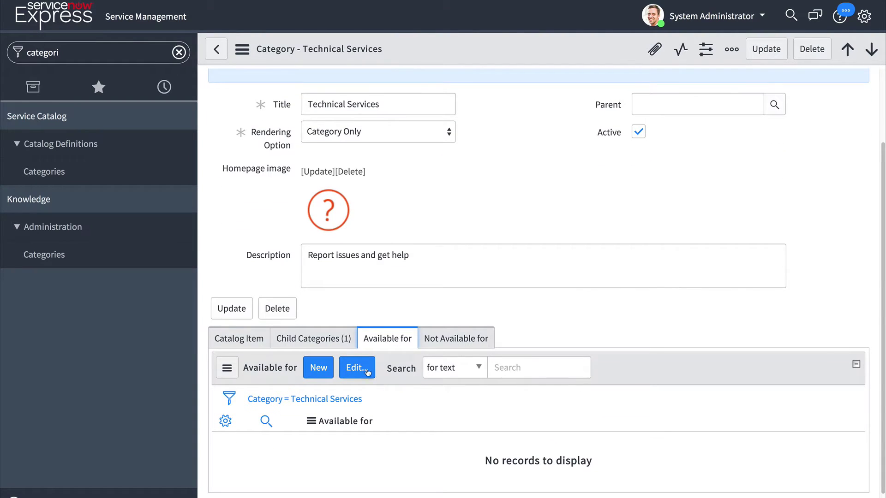
left_click(367, 370)
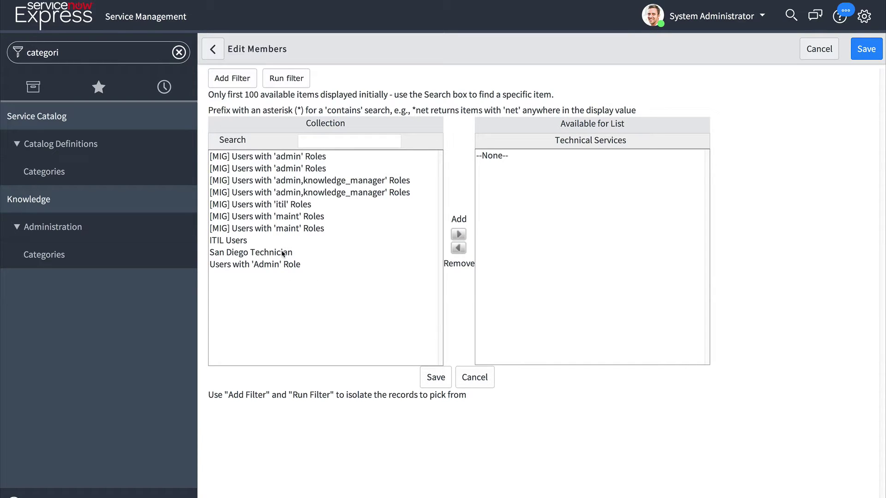
left_click(819, 49)
Impersonate the employee user, found by searching their name in Impersonate User.
left_click(751, 19)
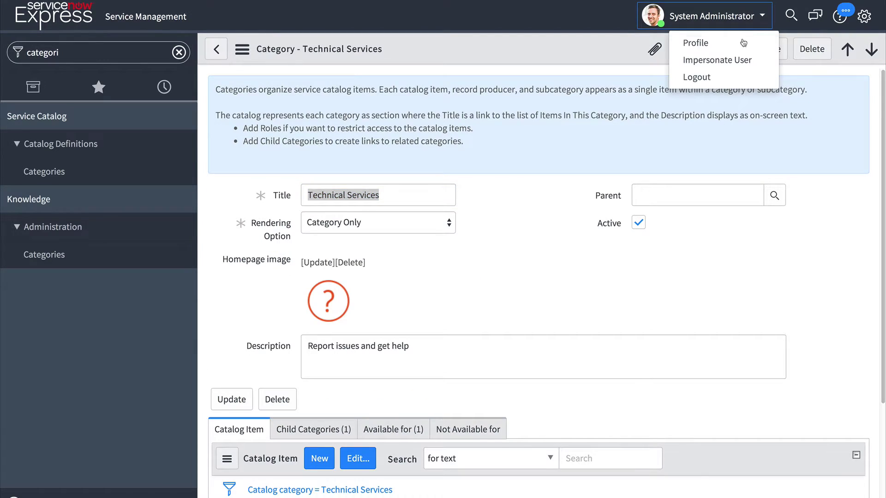
left_click(726, 60)
left_click(402, 72)
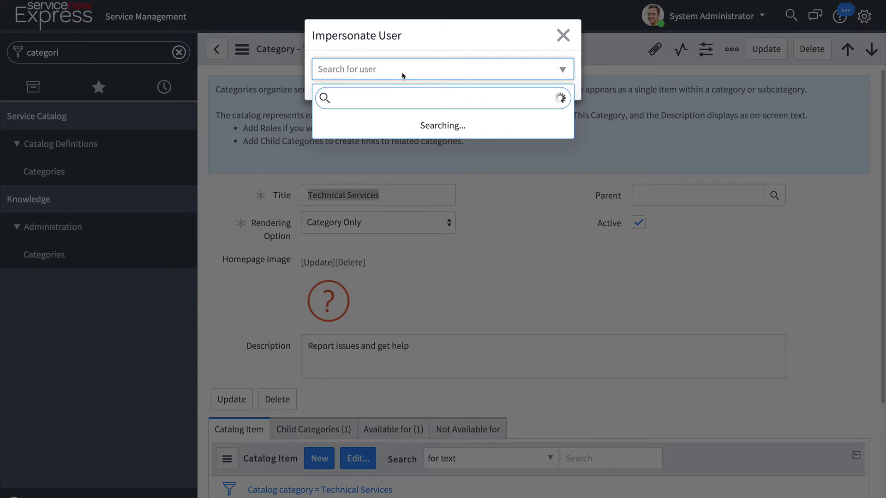
type("joe")
left_click(355, 121)
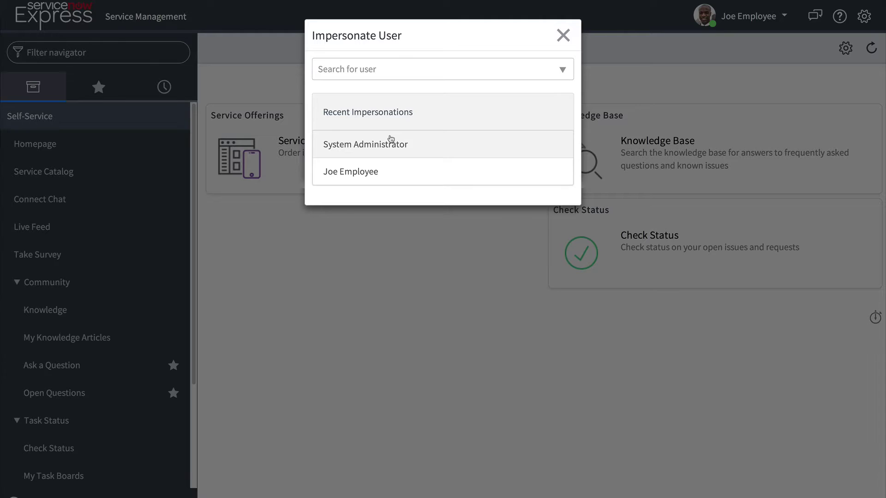
Switch back to System Administrator and open the IT knowledge base record.
left_click(389, 140)
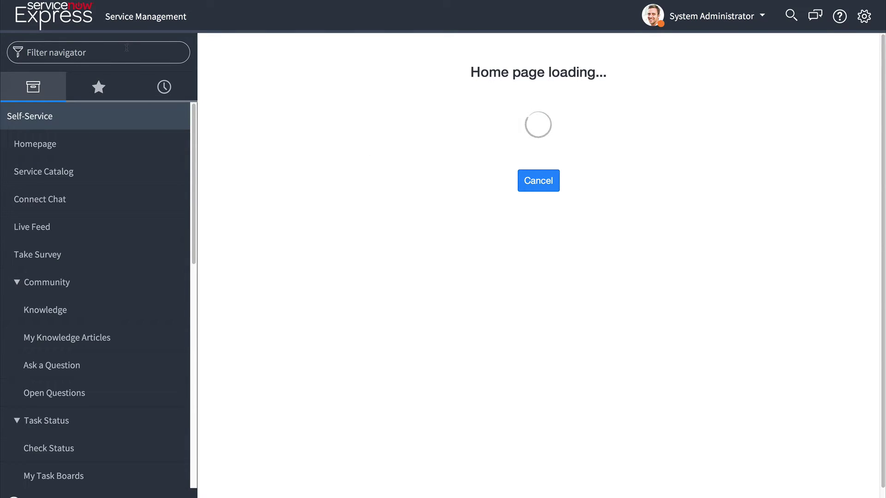
type("knowledge")
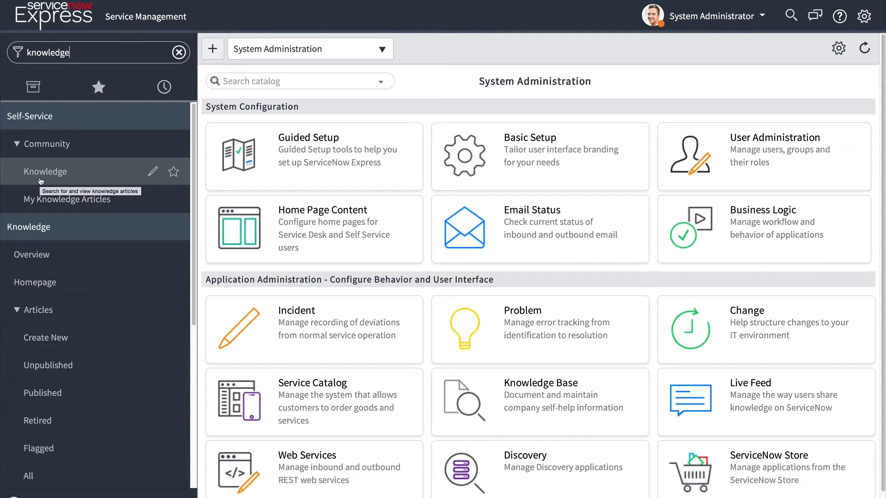
type("base")
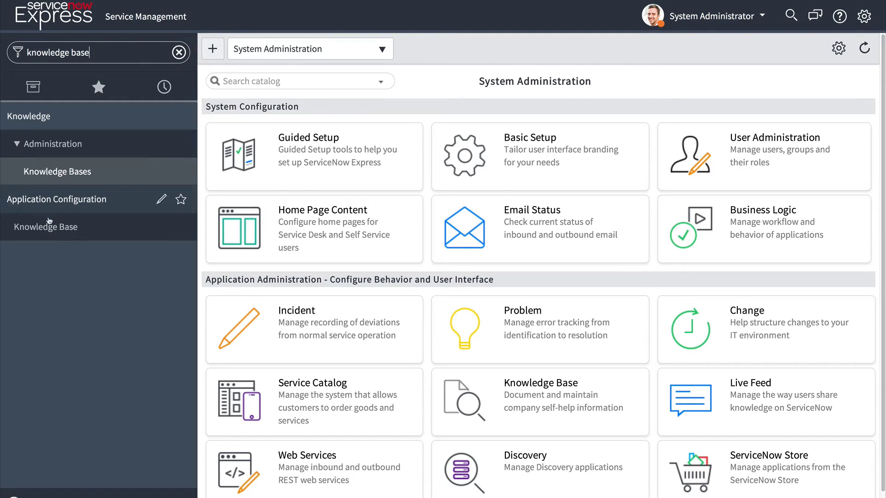
left_click(64, 172)
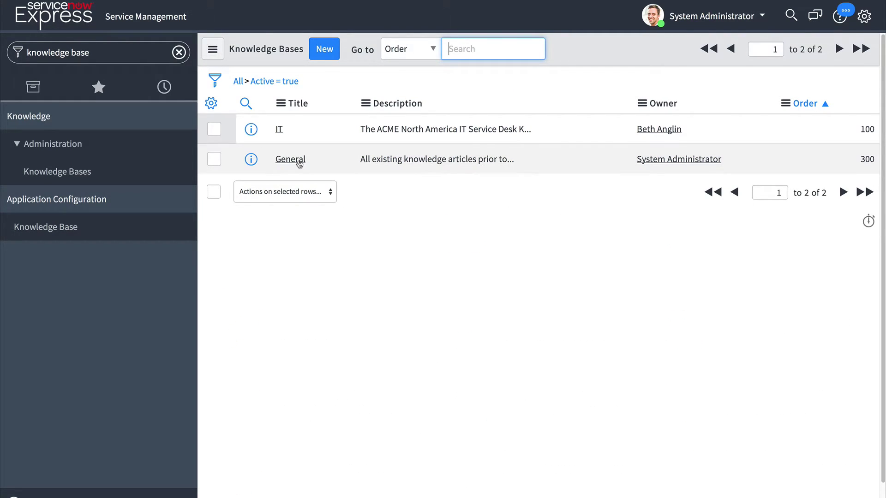
left_click(252, 133)
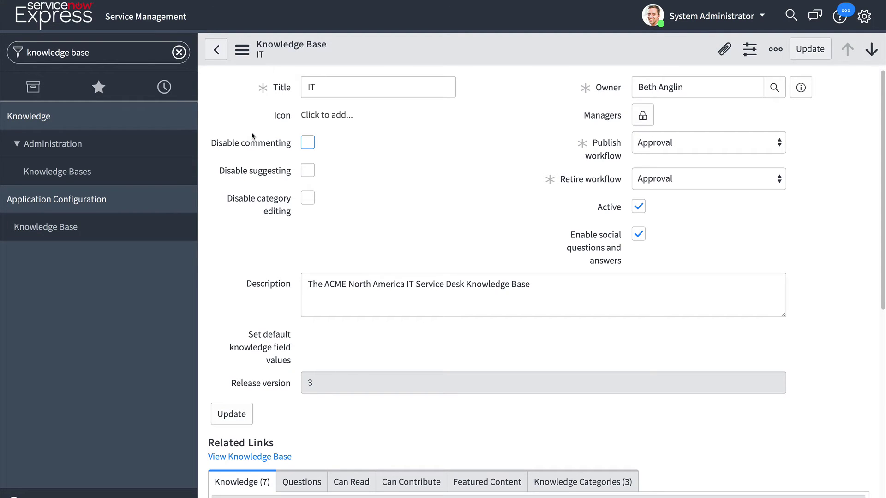
View the IT knowledge base's Can Contribute list, which is empty.
left_click(356, 482)
left_click(403, 484)
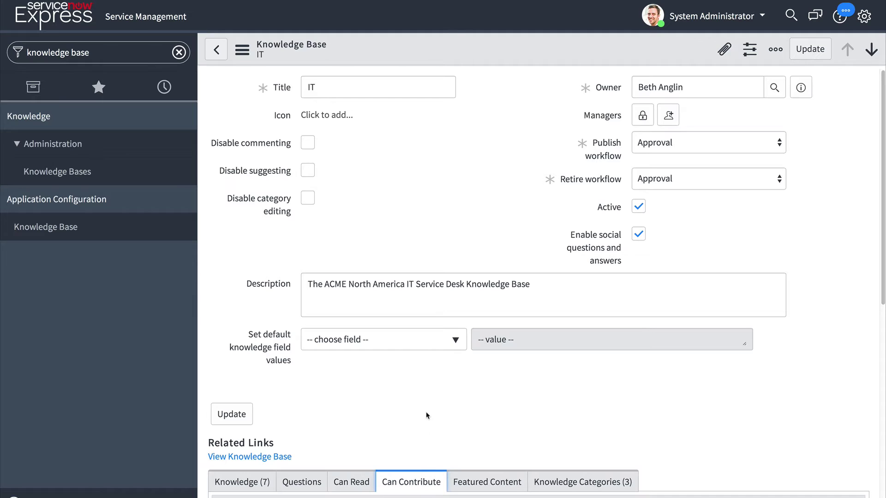
scroll(425, 412, "down", 3)
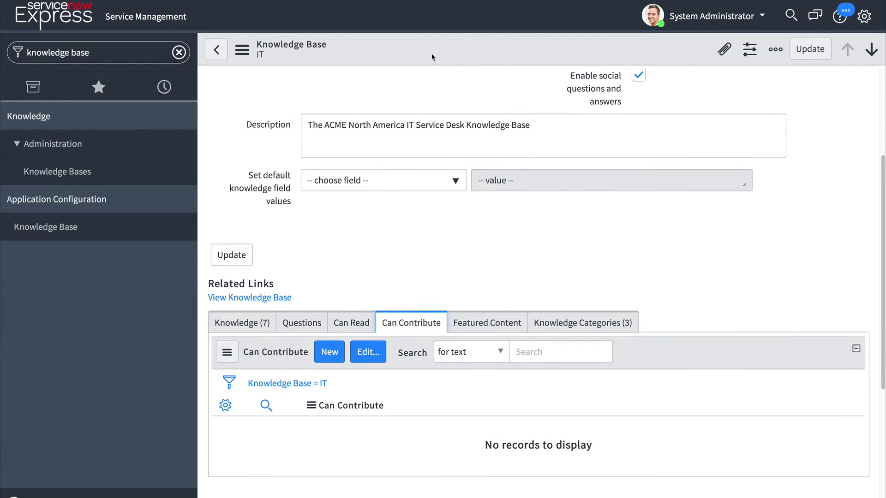
Through Configure > Related Lists, move Cannot Contribute and Cannot Read to Selected and save.
right_click(431, 54)
mouse_move(466, 118)
left_click(544, 156)
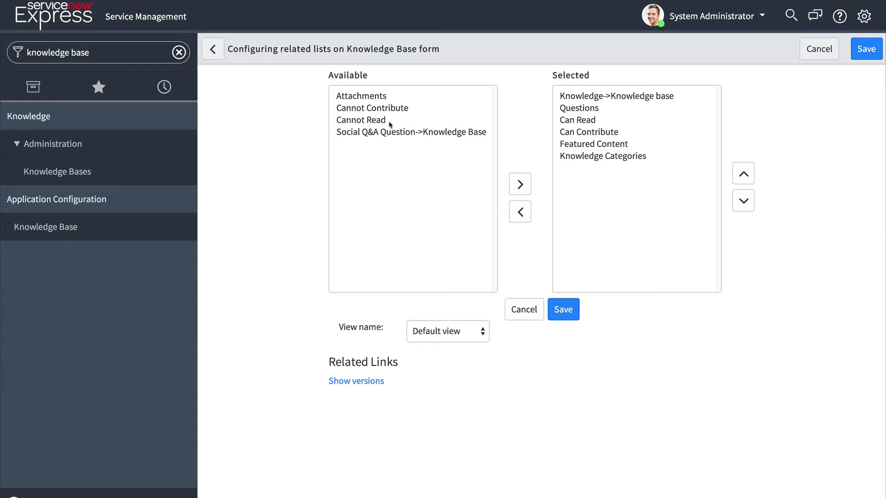
left_click(369, 112)
double_click(370, 109)
left_click(369, 120)
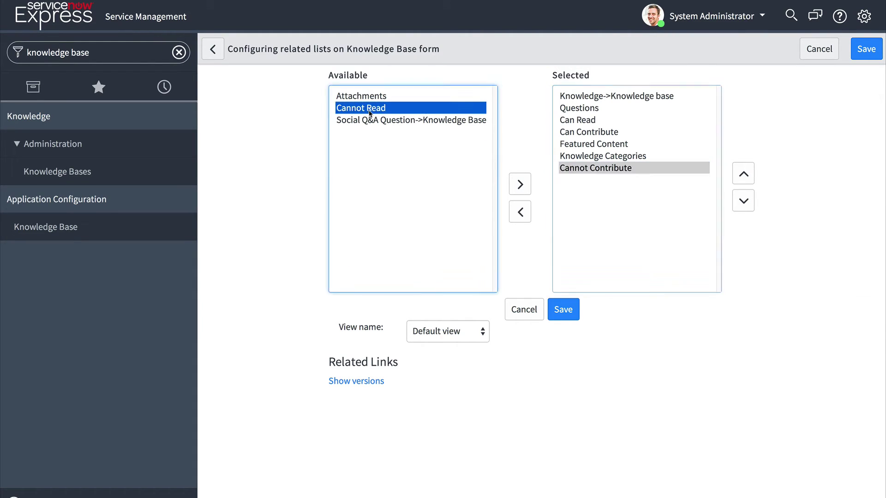
double_click(369, 119)
left_click(564, 317)
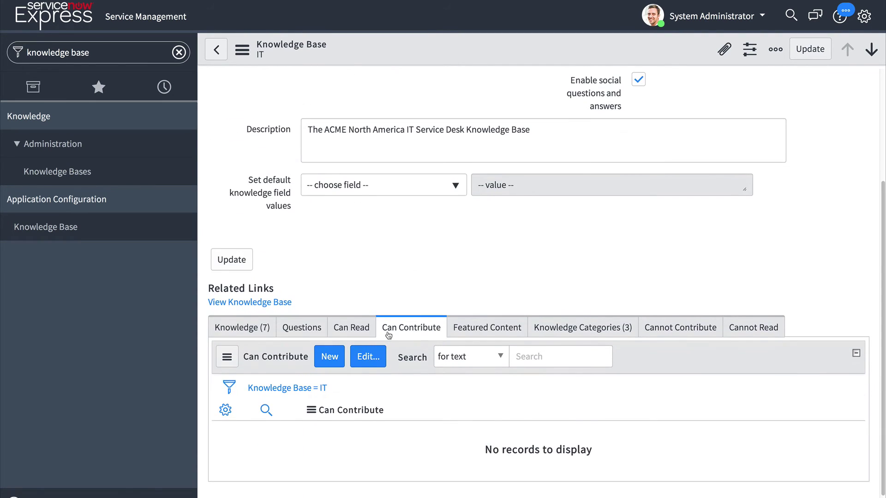
left_click(366, 328)
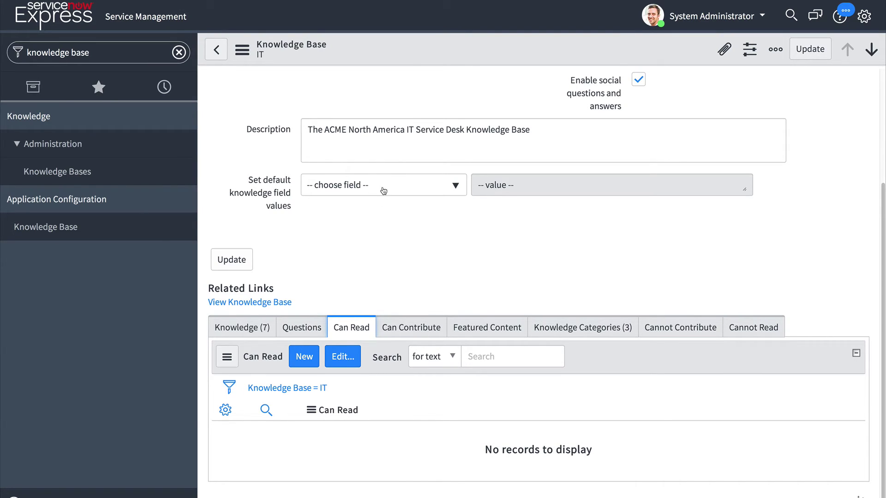
left_click(408, 335)
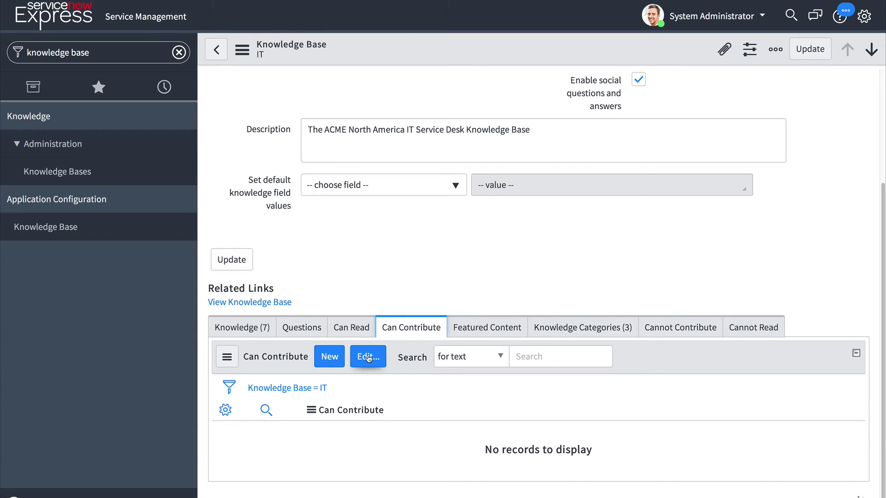
Create a Can Contribute user criterion named 'ITIL' with the itil role and submit it.
left_click(337, 359)
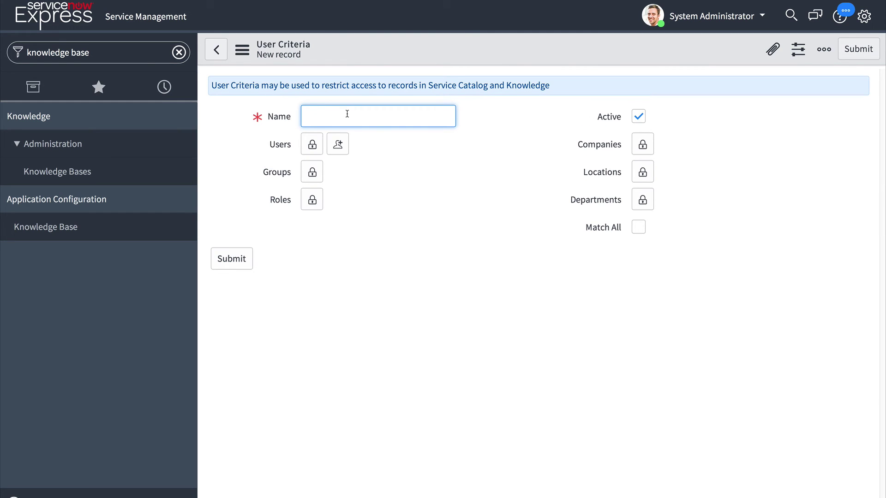
type("ITIL")
left_click(313, 206)
type("itil")
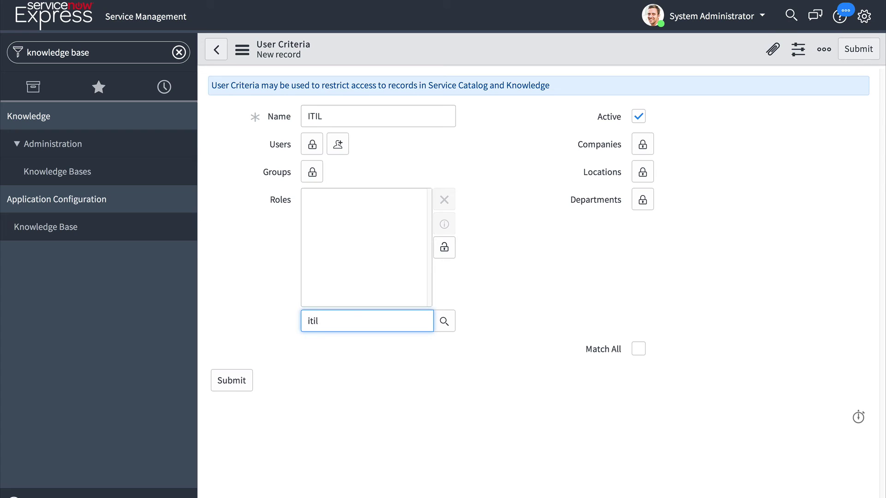
left_click(241, 260)
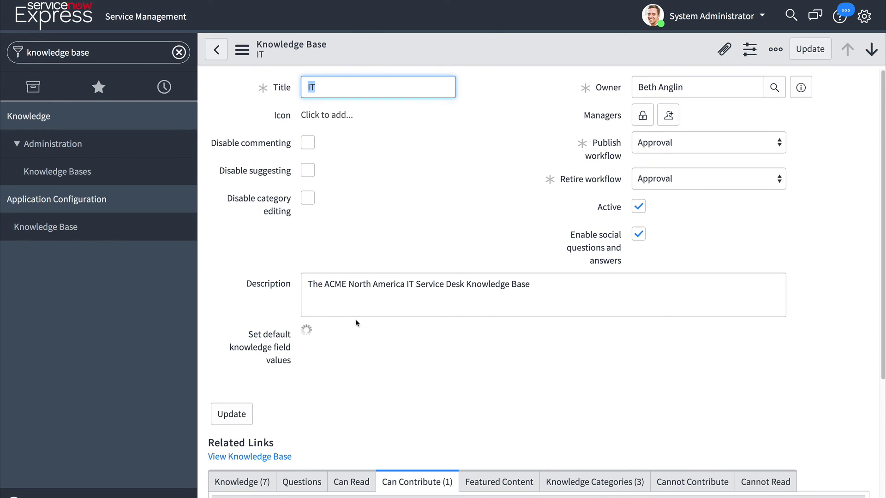
Verify ITIL appears under Can Contribute while Can Read stays empty.
left_click(350, 483)
scroll(405, 403, "down", 2)
left_click(406, 399)
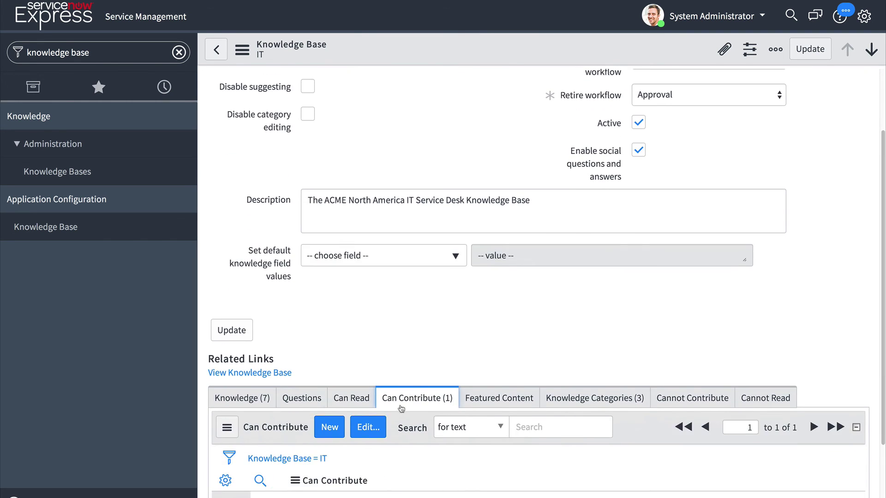
scroll(305, 484, "down", 2)
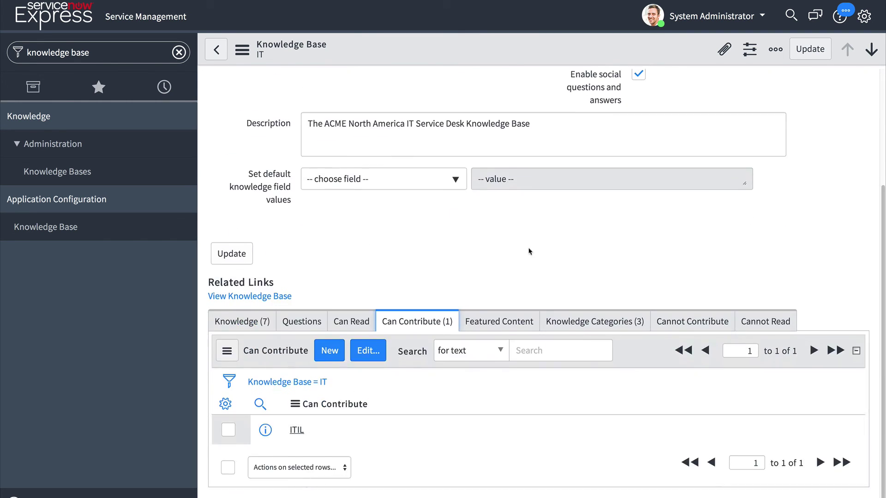
scroll(529, 251, "up", 2)
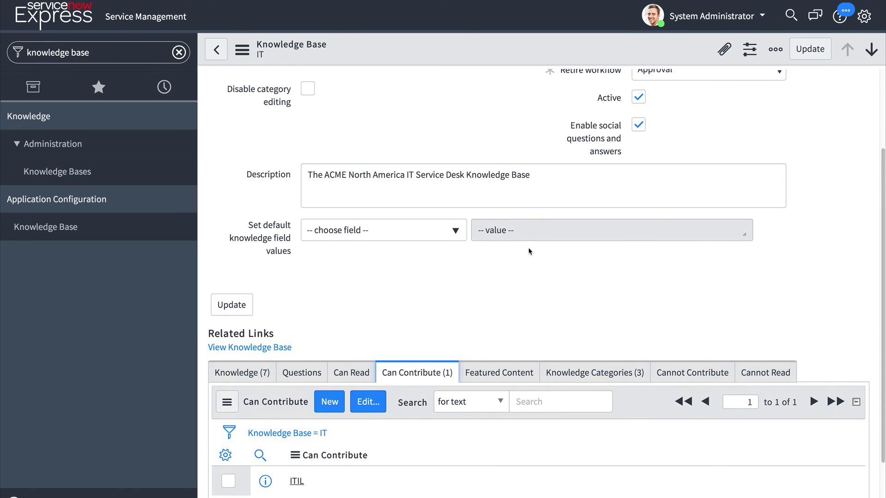
scroll(528, 251, "down", 2)
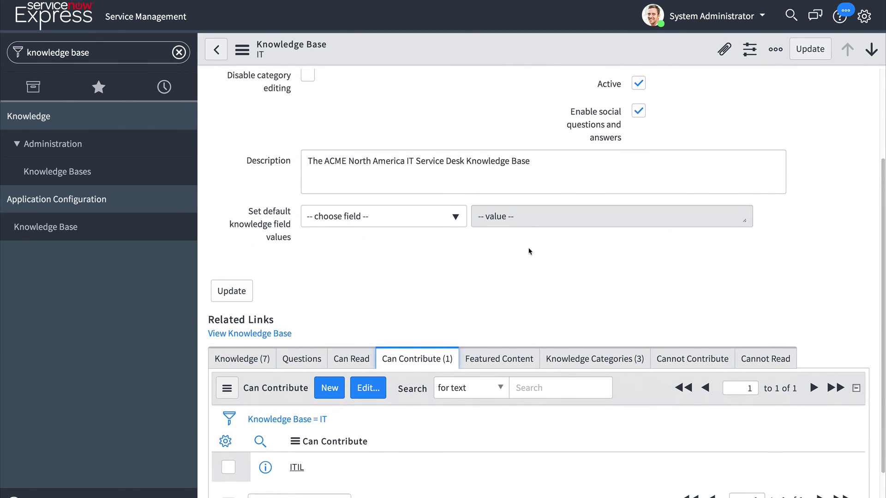
left_click(352, 338)
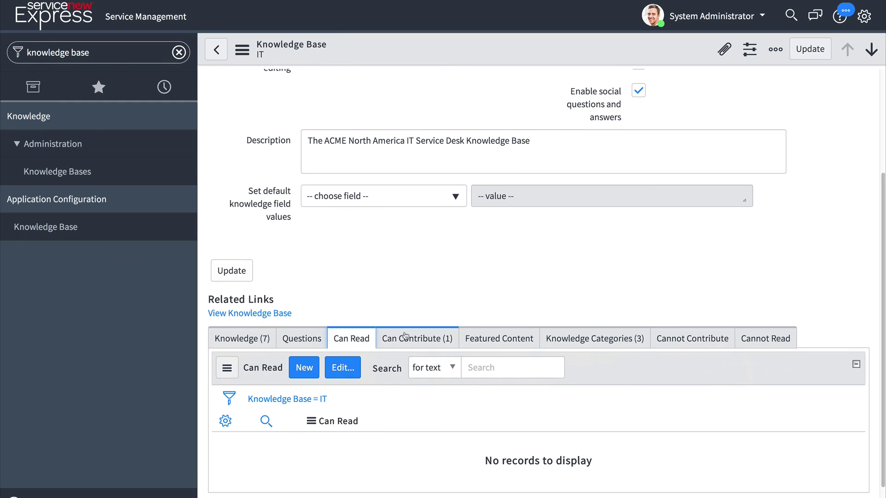
left_click(411, 336)
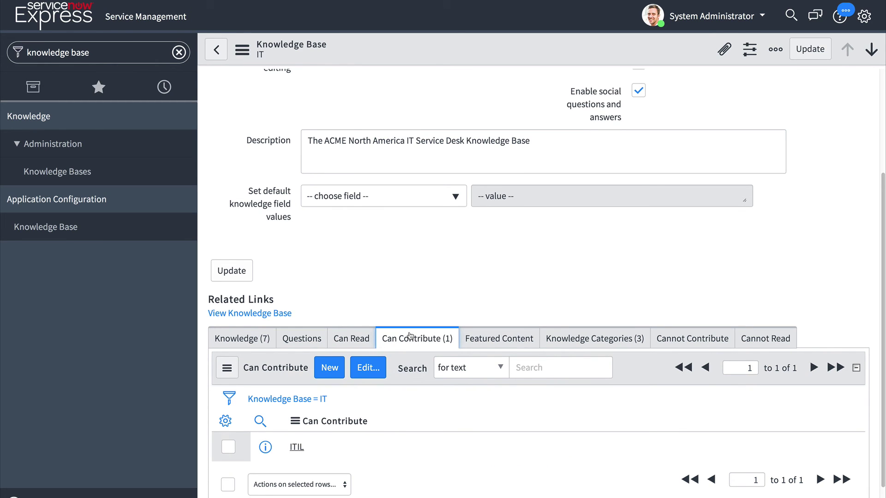